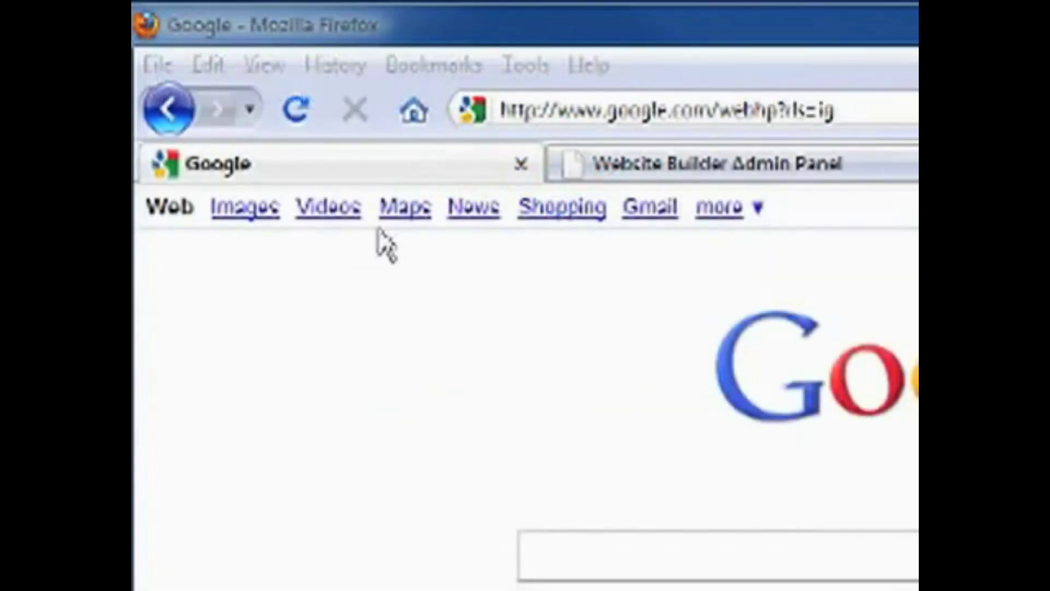
# Open Google Maps from the Google Search page
pyautogui.click(399, 211)
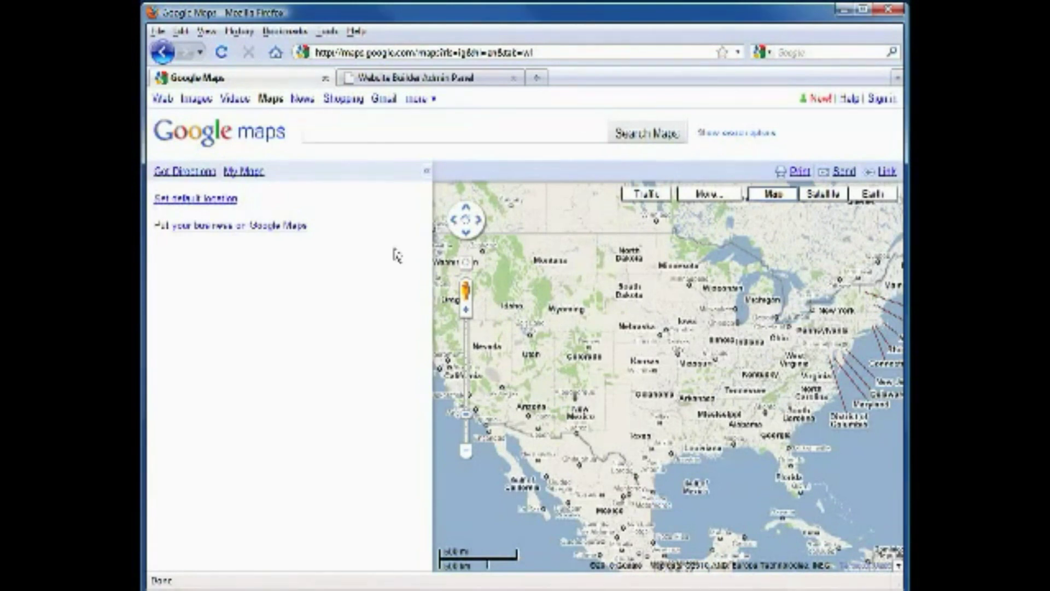
pyautogui.click(212, 164)
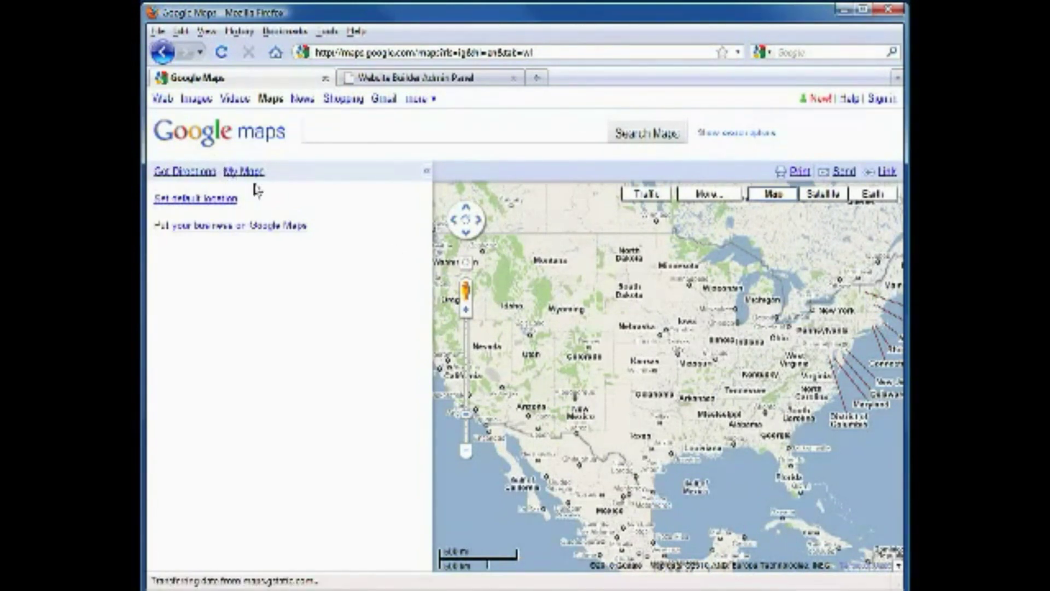
pyautogui.write('301 n')
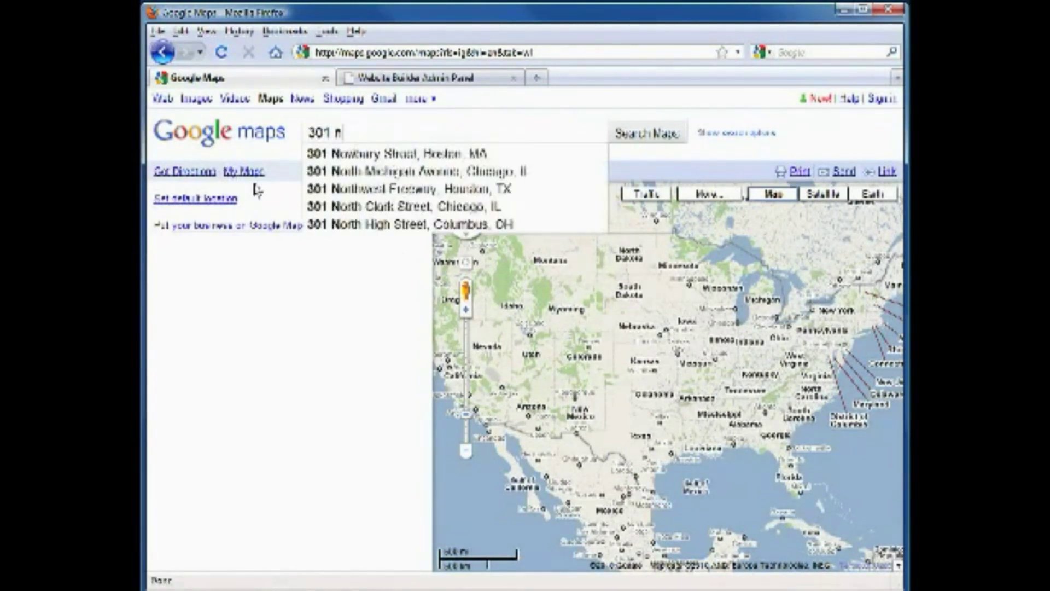
pyautogui.press('BackSpace')
pyautogui.write('Normant')
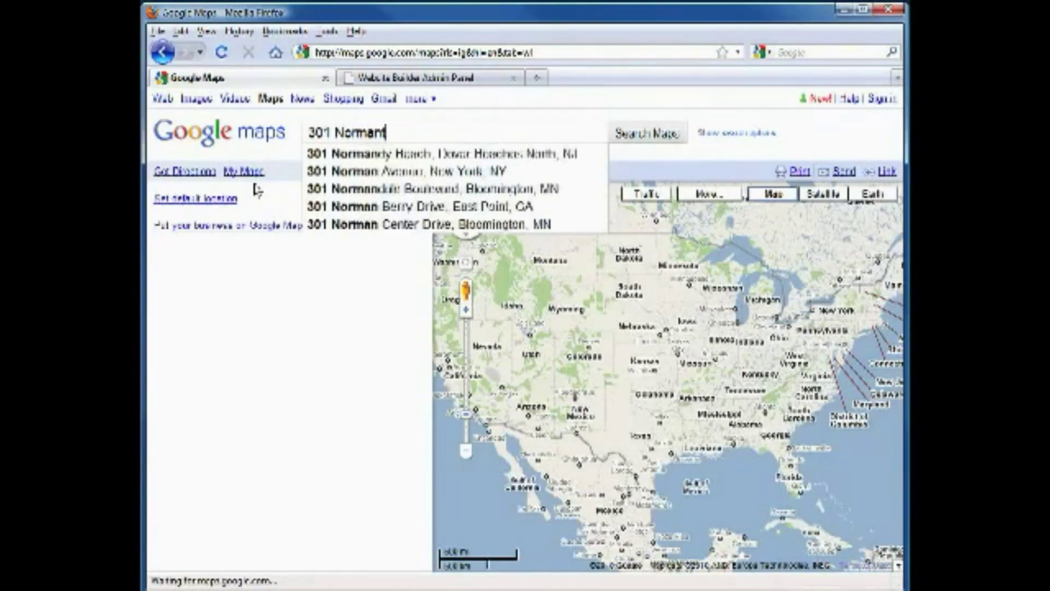
pyautogui.write('own')
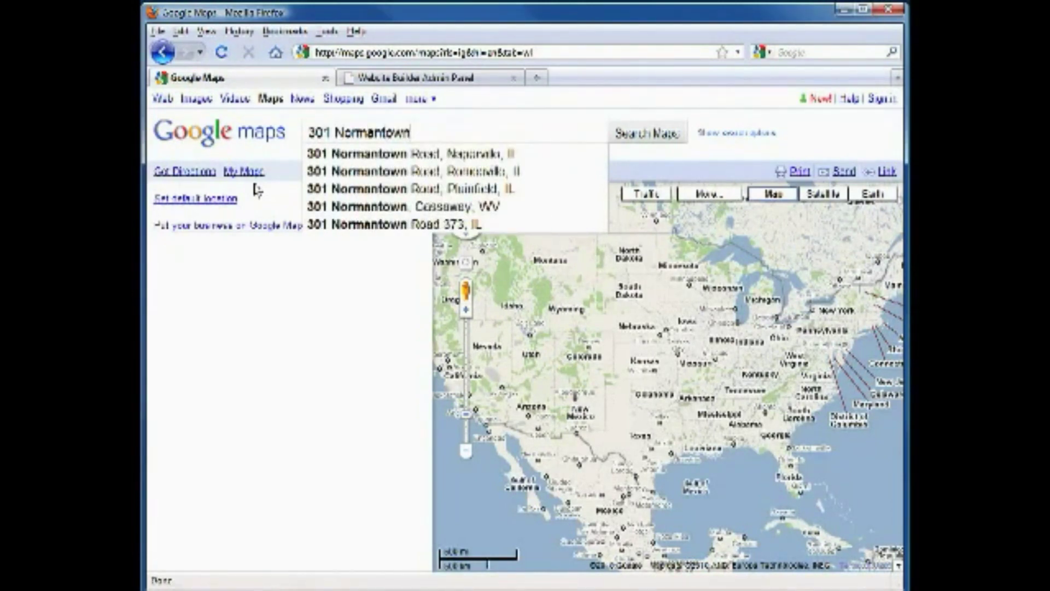
pyautogui.press('Down')
pyautogui.press('Down')
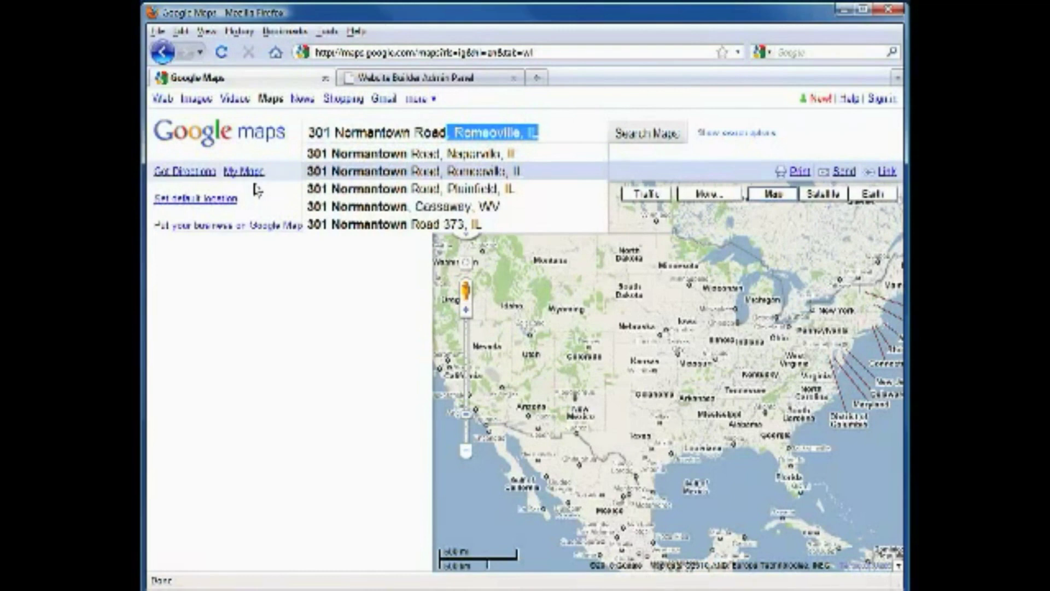
pyautogui.press('Return')
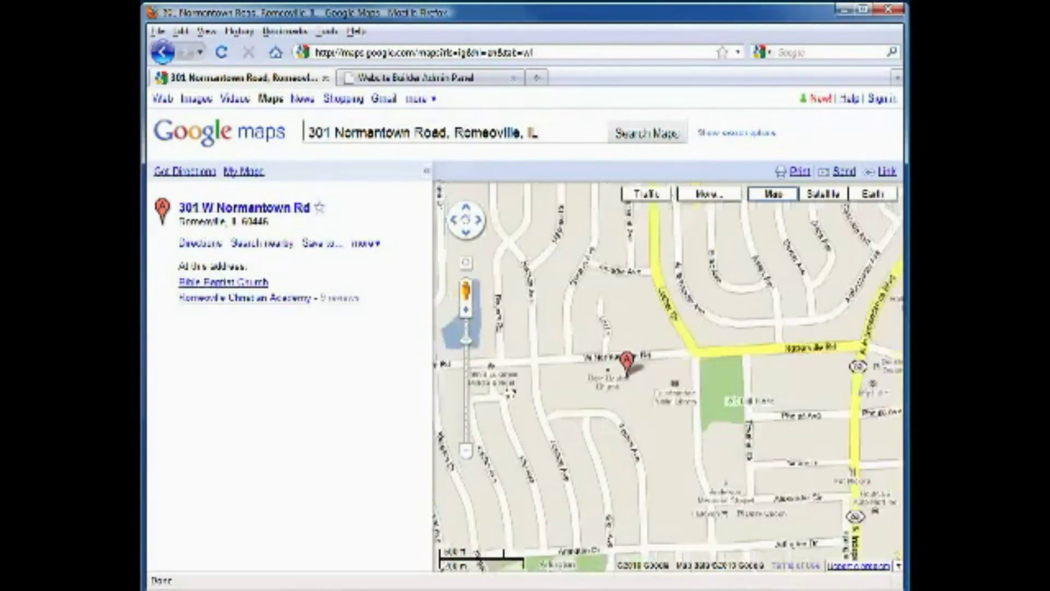
pyautogui.moveTo(554, 399)
pyautogui.mouseDown()
pyautogui.moveTo(582, 401)
pyautogui.moveTo(543, 391)
pyautogui.mouseUp()
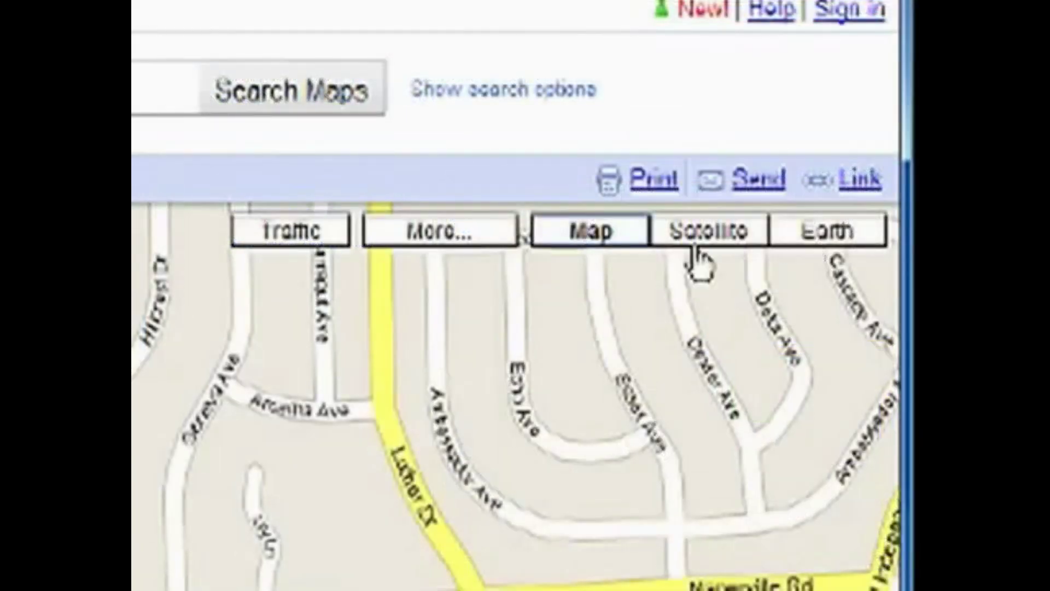
# Copy the map's 'Paste HTML to embed in website' code from the Link panel
pyautogui.click(859, 187)
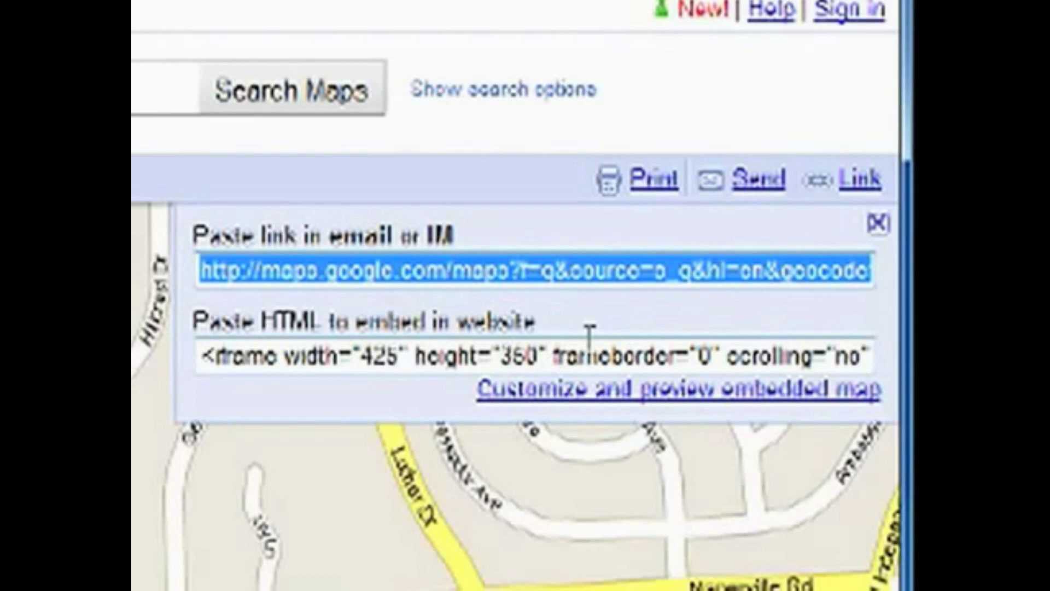
pyautogui.click(461, 353)
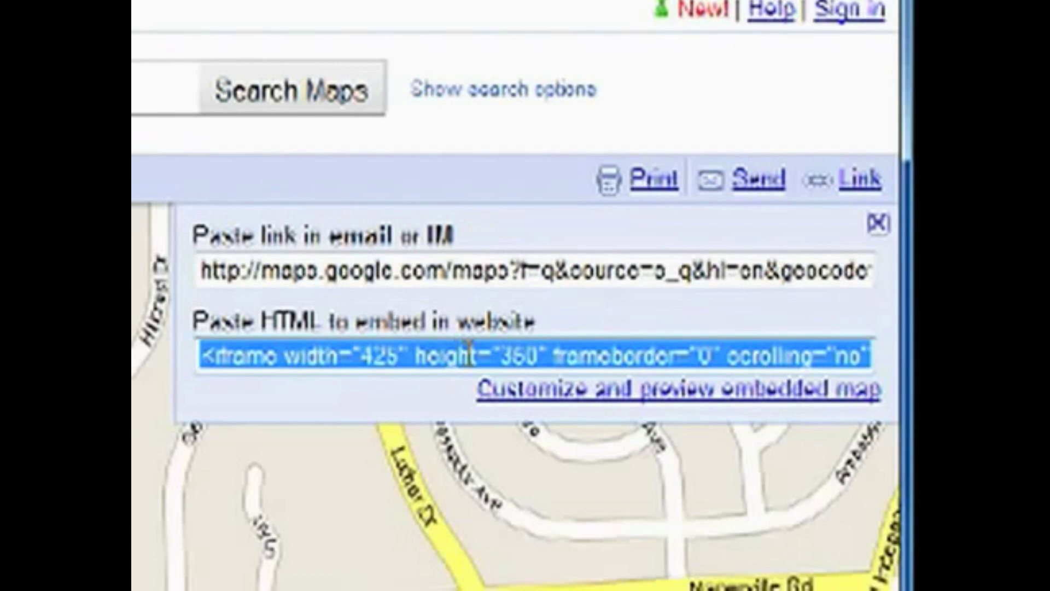
pyautogui.rightClick(411, 355)
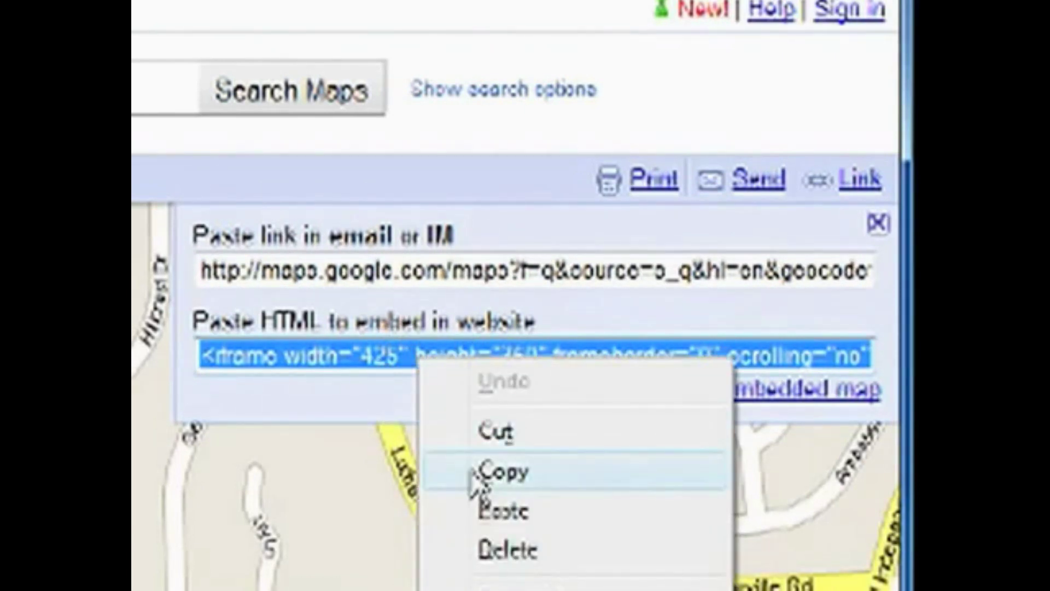
pyautogui.click(476, 484)
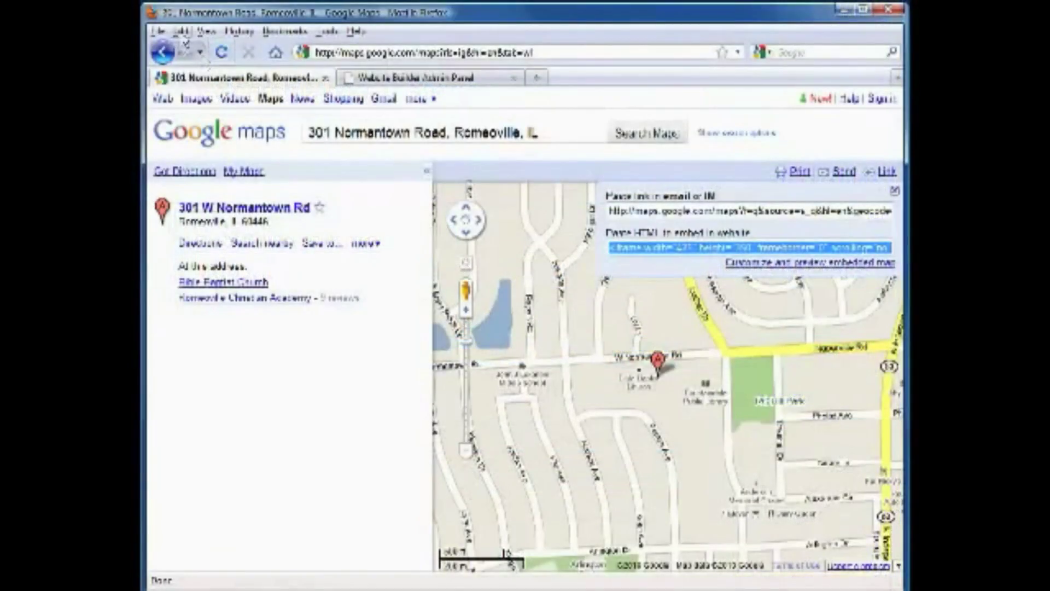
pyautogui.click(181, 30)
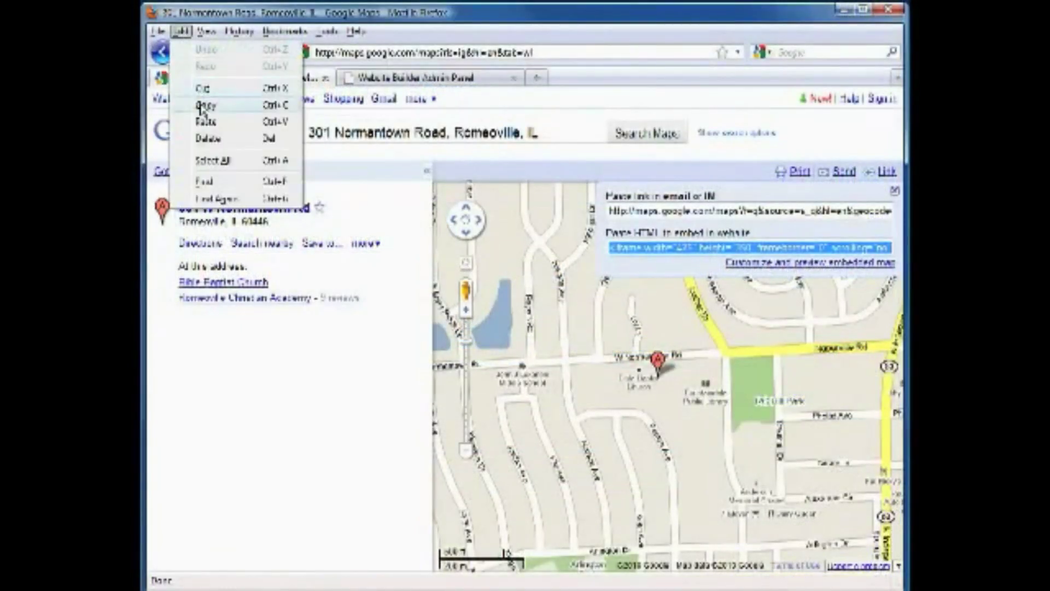
pyautogui.click(204, 104)
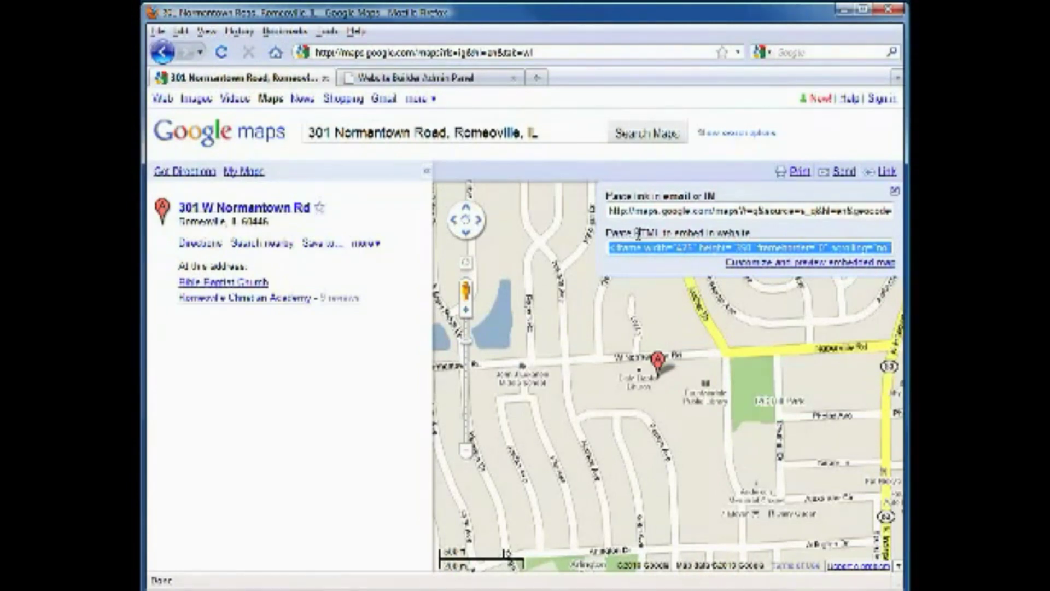
# Switch to the Website Builder Admin Panel browser tab
pyautogui.click(421, 80)
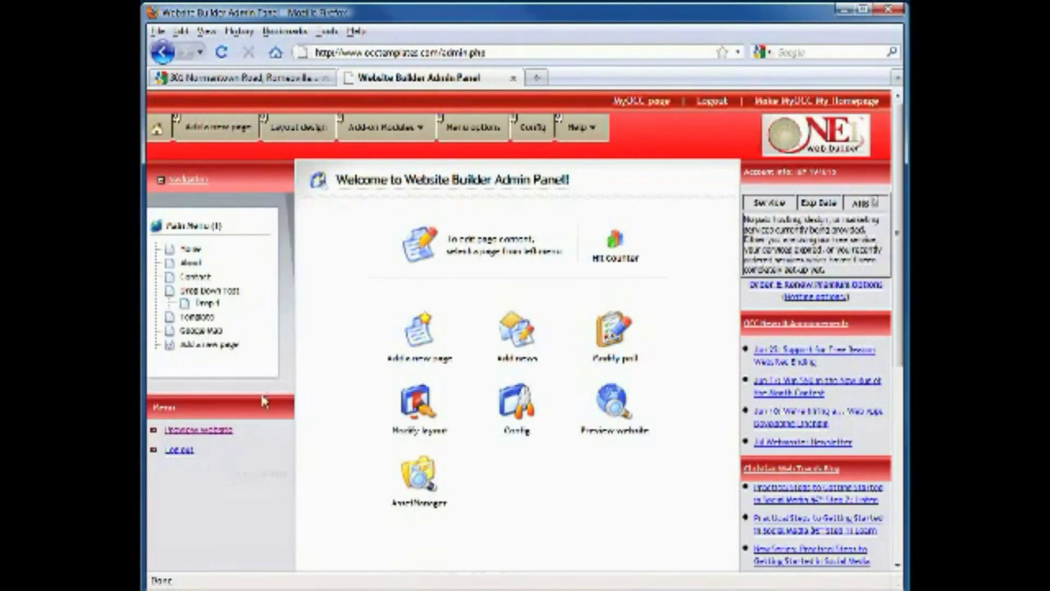
# Open the Google Map page for editing and retitle its heading 'Church Map'
pyautogui.click(206, 337)
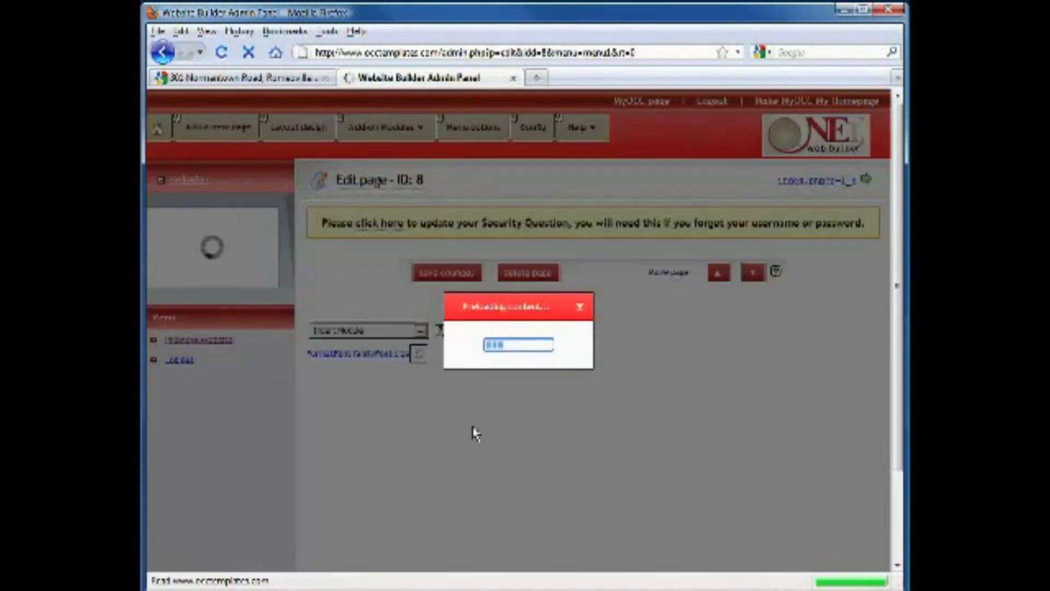
pyautogui.scroll(-2, 475, 433)
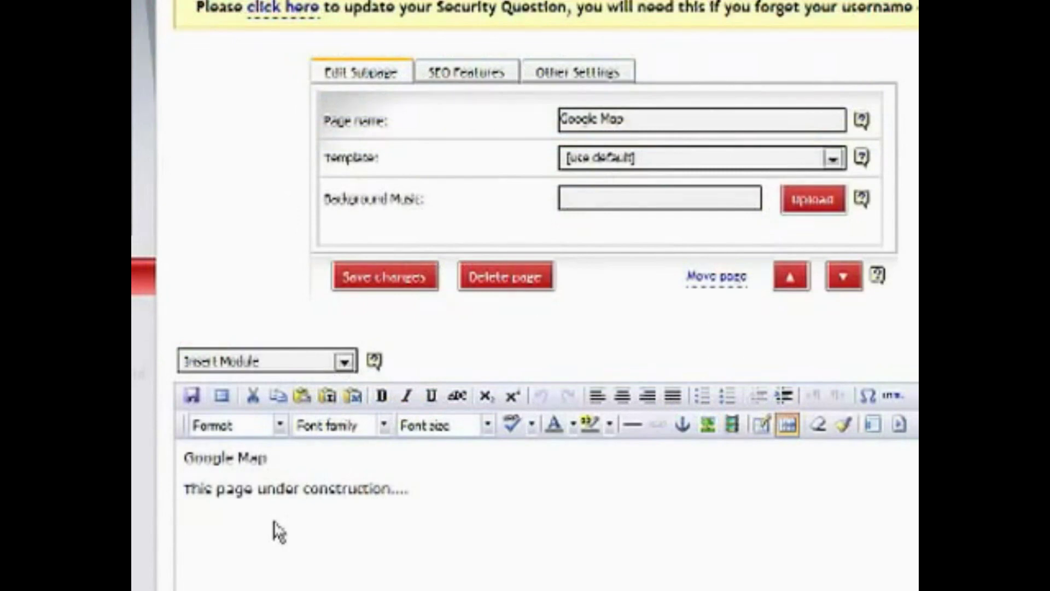
pyautogui.moveTo(269, 459); pyautogui.dragTo(179, 459)
pyautogui.press('BackSpace')
pyautogui.write('Chruch')
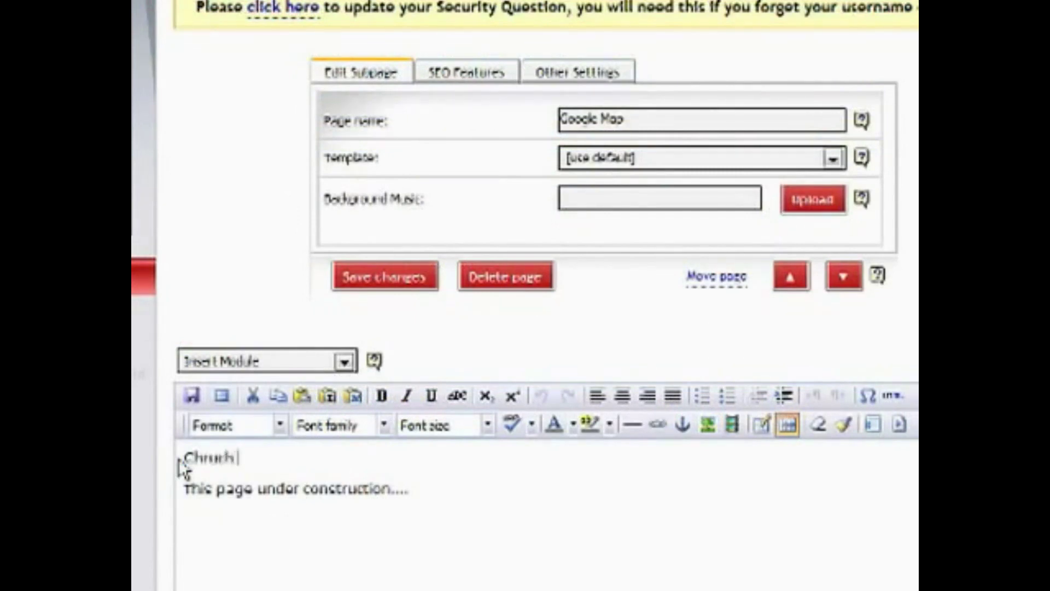
pyautogui.press('BackSpace')
pyautogui.press('BackSpace')
pyautogui.press('BackSpace')
pyautogui.press('BackSpace')
pyautogui.write('urch')
pyautogui.write(' Map')
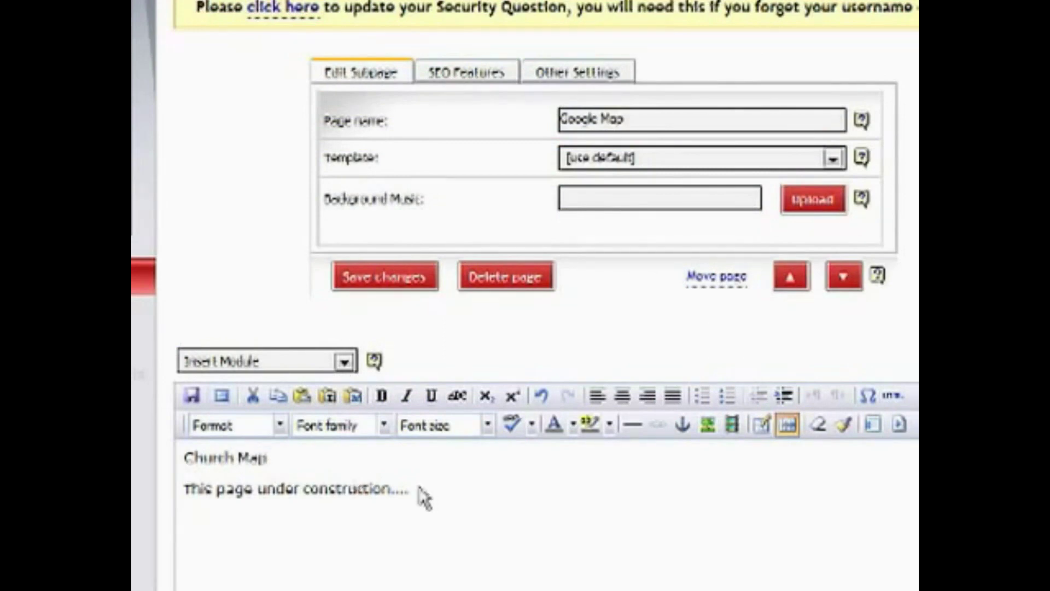
# Delete the 'This page under construction....' line, leaving an empty line below the heading
pyautogui.moveTo(422, 492); pyautogui.dragTo(162, 510)
pyautogui.press('BackSpace')
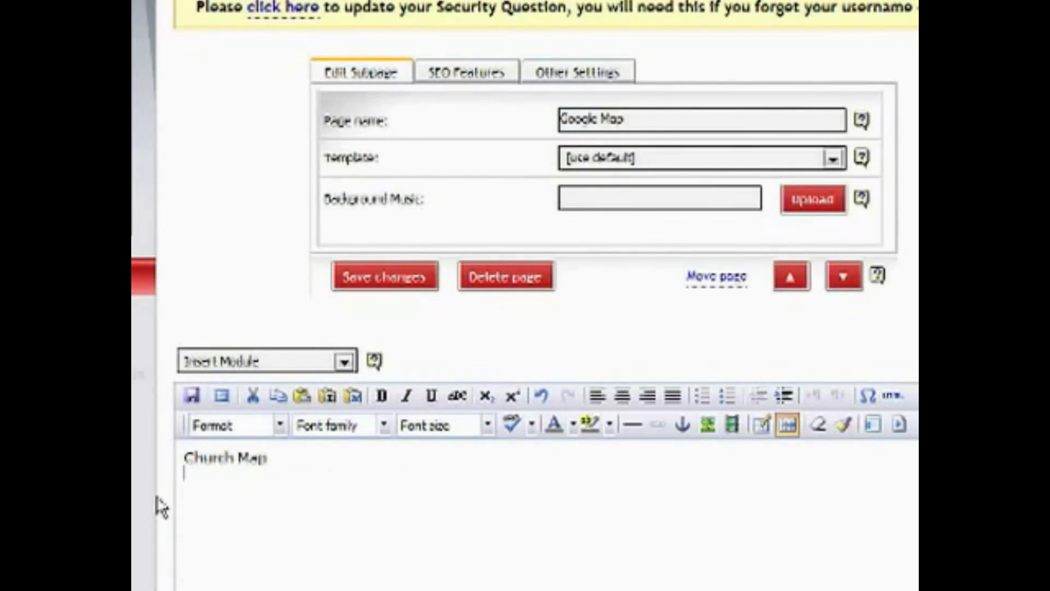
pyautogui.press('BackSpace')
pyautogui.press('Return')
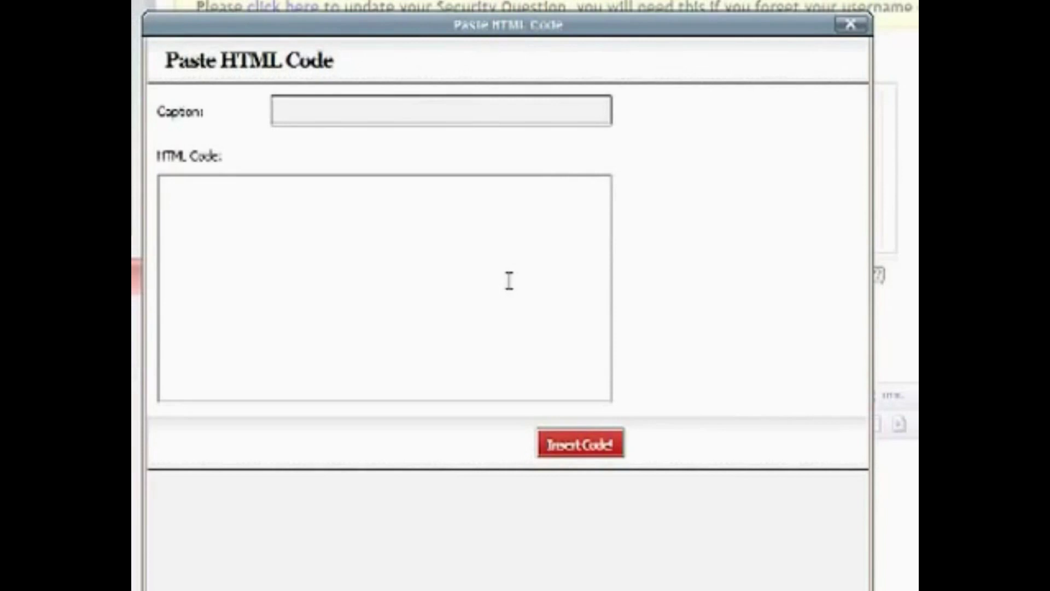
# Insert a Paste HTML Code block captioned 'google map' containing the Google Maps embed code
pyautogui.click(316, 110)
pyautogui.write('goo')
pyautogui.write('gle map')
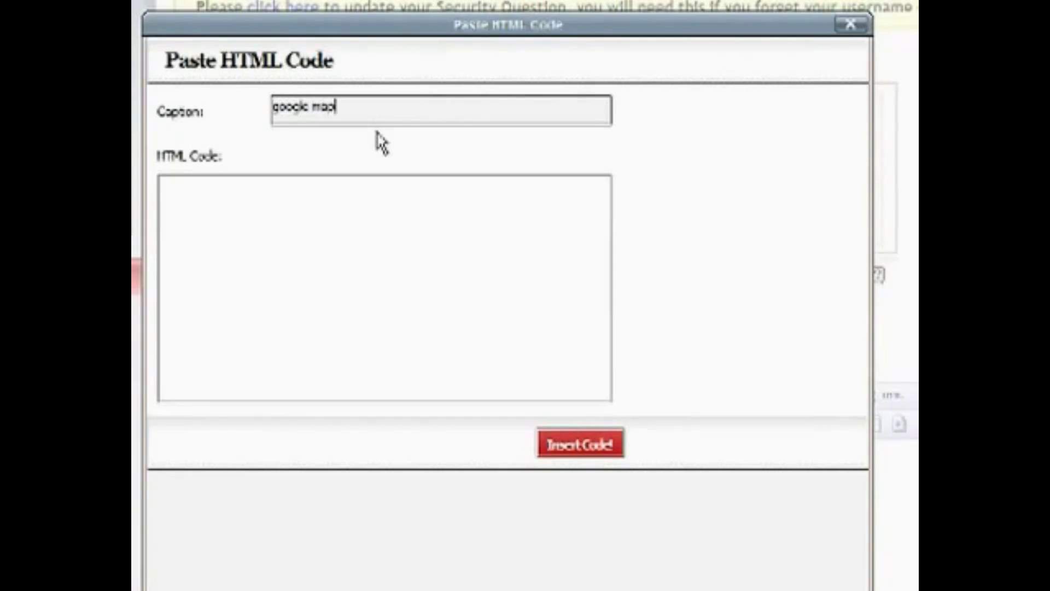
pyautogui.click(233, 207)
pyautogui.rightClick(243, 213)
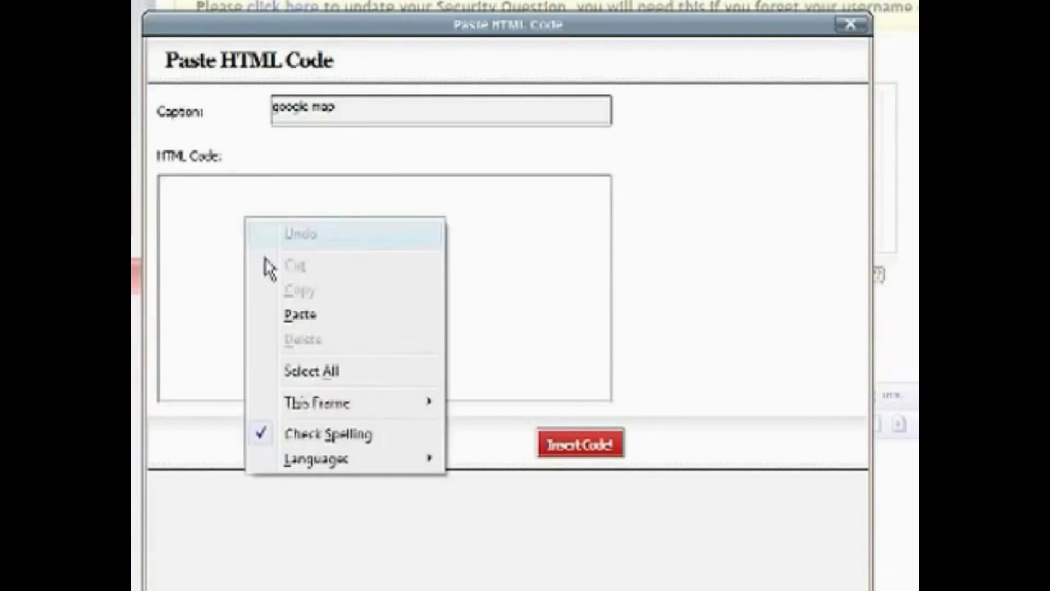
pyautogui.click(295, 321)
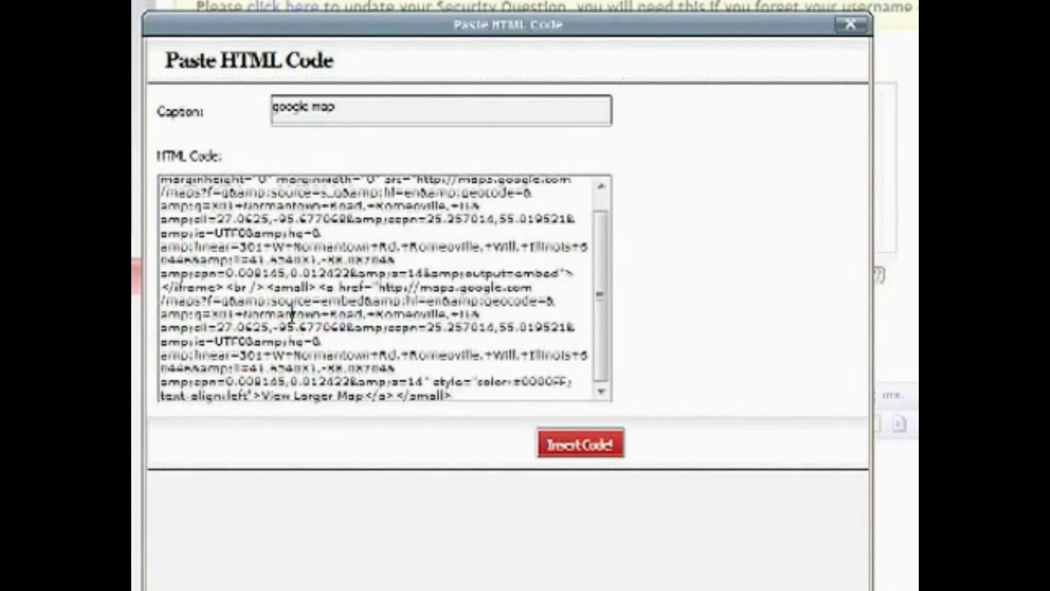
pyautogui.scroll(-1, 482, 306)
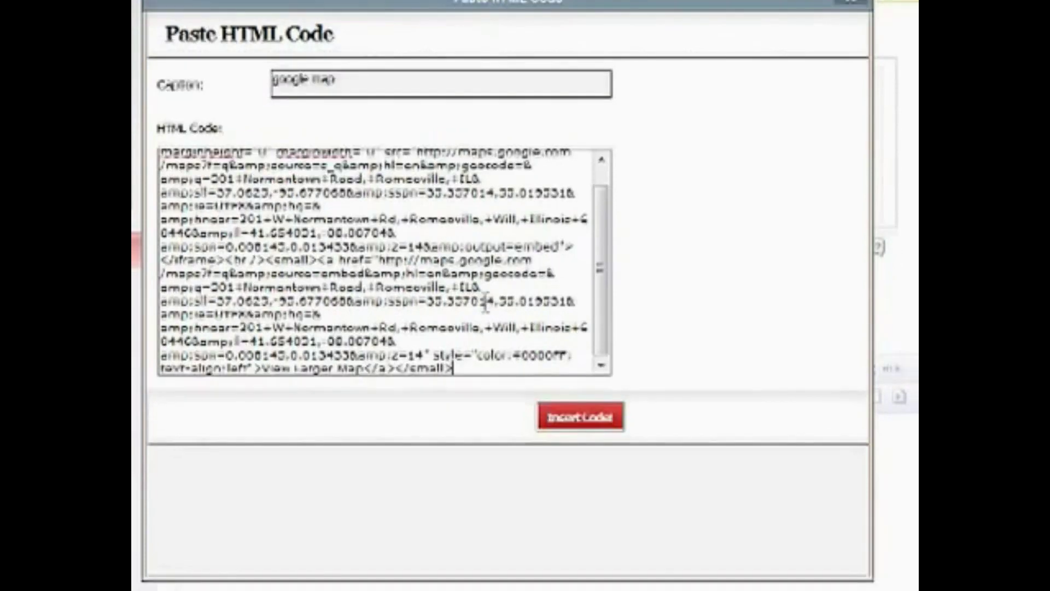
pyautogui.scroll(-2, 488, 246)
pyautogui.scroll(1, 492, 231)
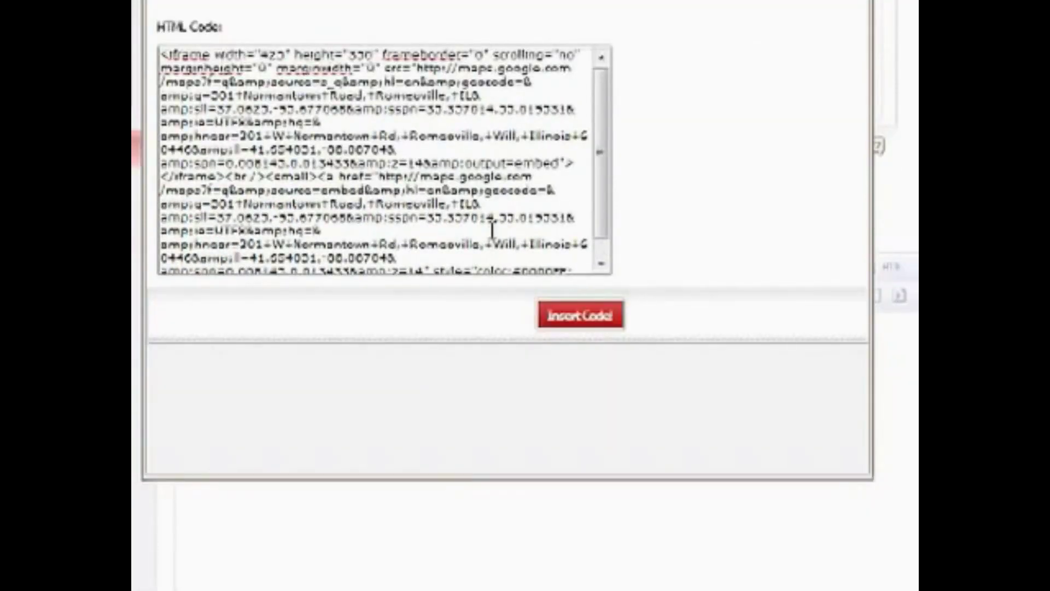
pyautogui.click(580, 320)
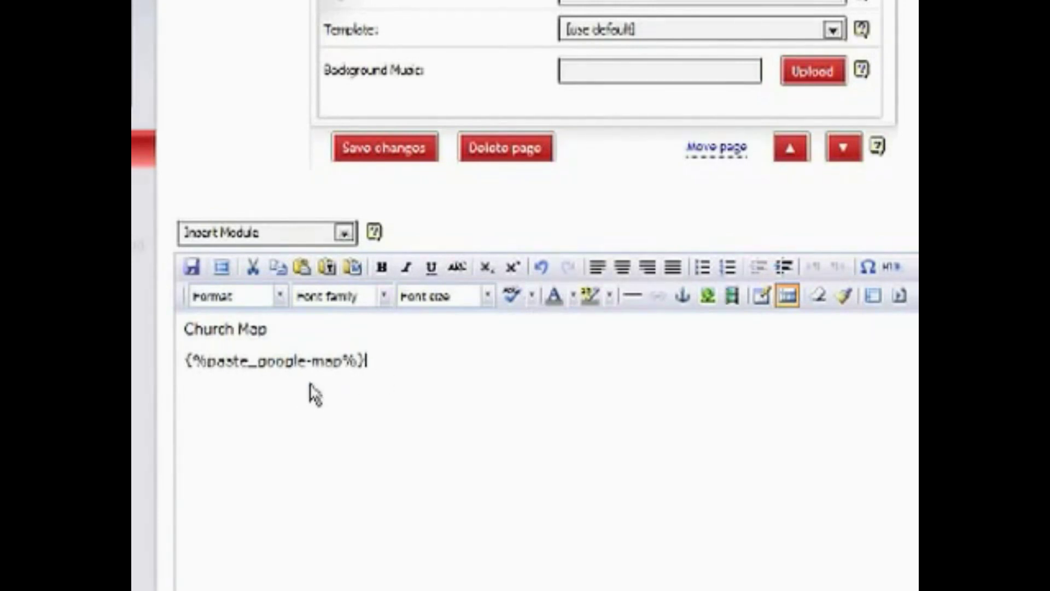
# Save the Church Map page changes and open the live website in a new tab
pyautogui.click(404, 159)
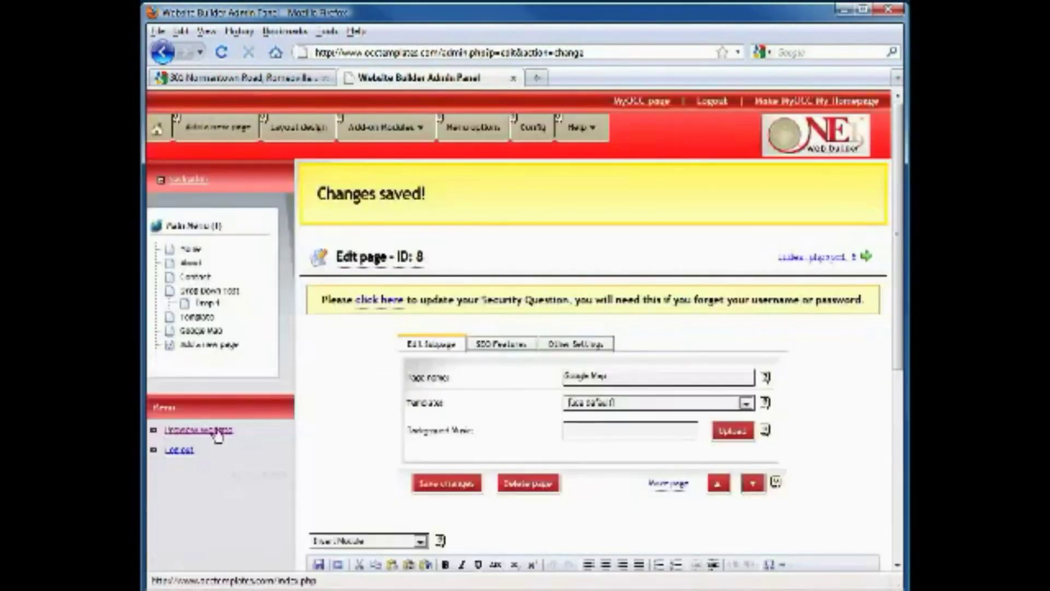
pyautogui.click(217, 436)
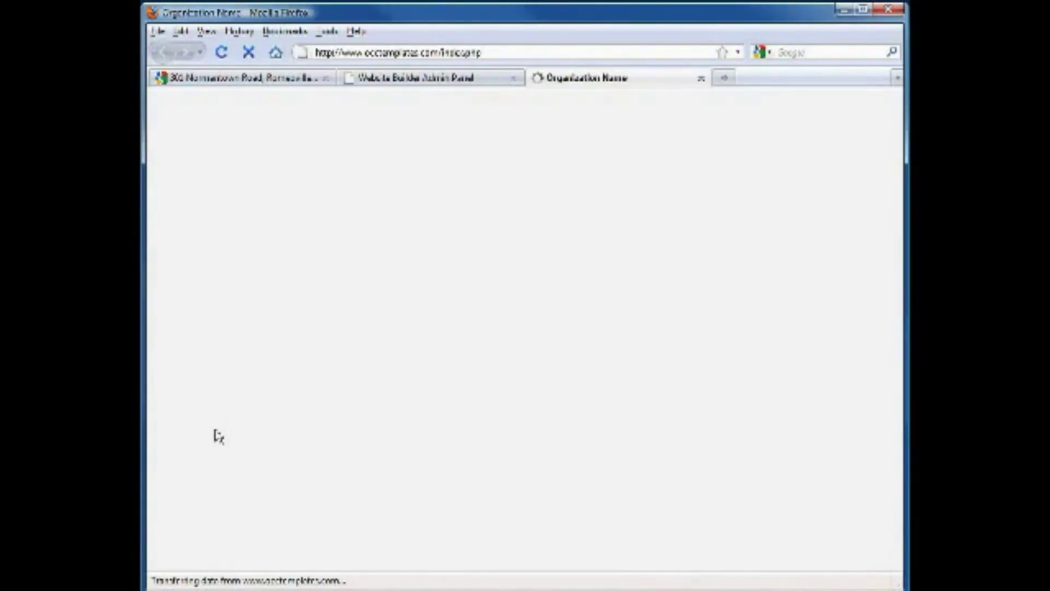
pyautogui.scroll(-3, 201, 362)
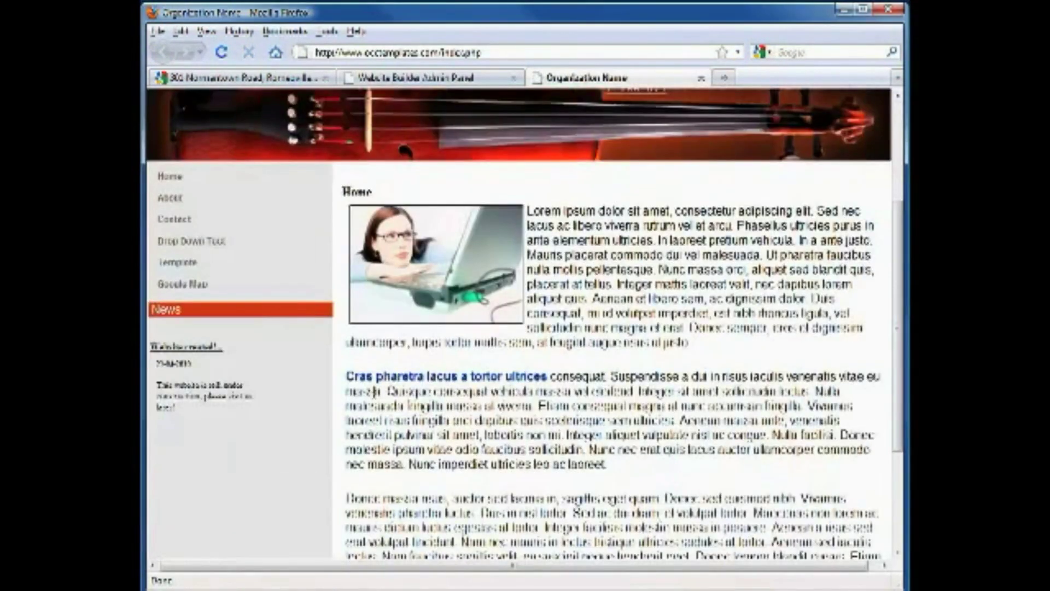
# Open the live site's Google Map page showing the embedded church map
pyautogui.click(189, 291)
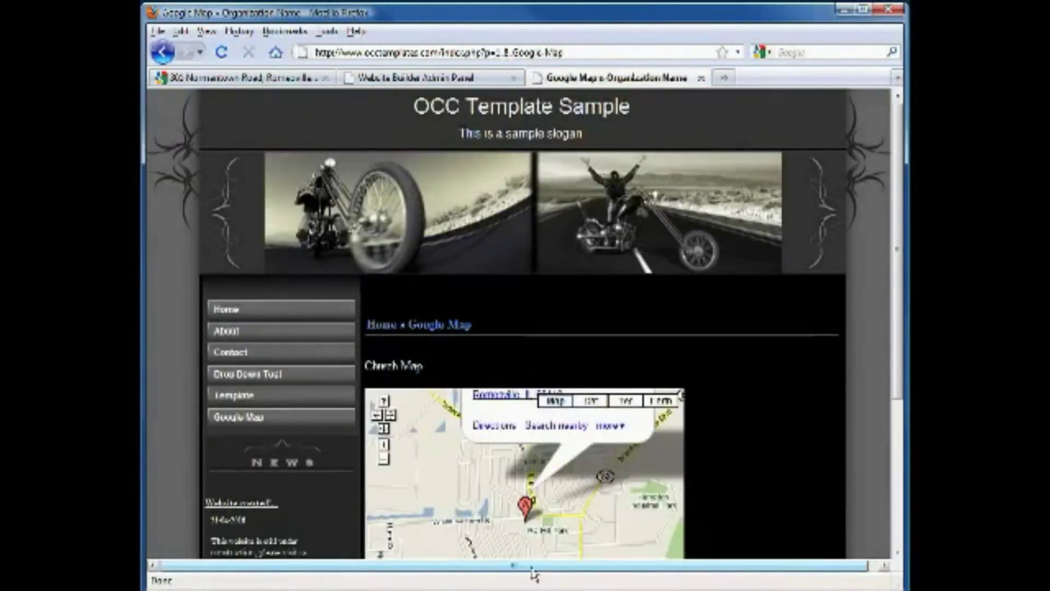
pyautogui.scroll(-2, 786, 452)
pyautogui.scroll(-2, 785, 450)
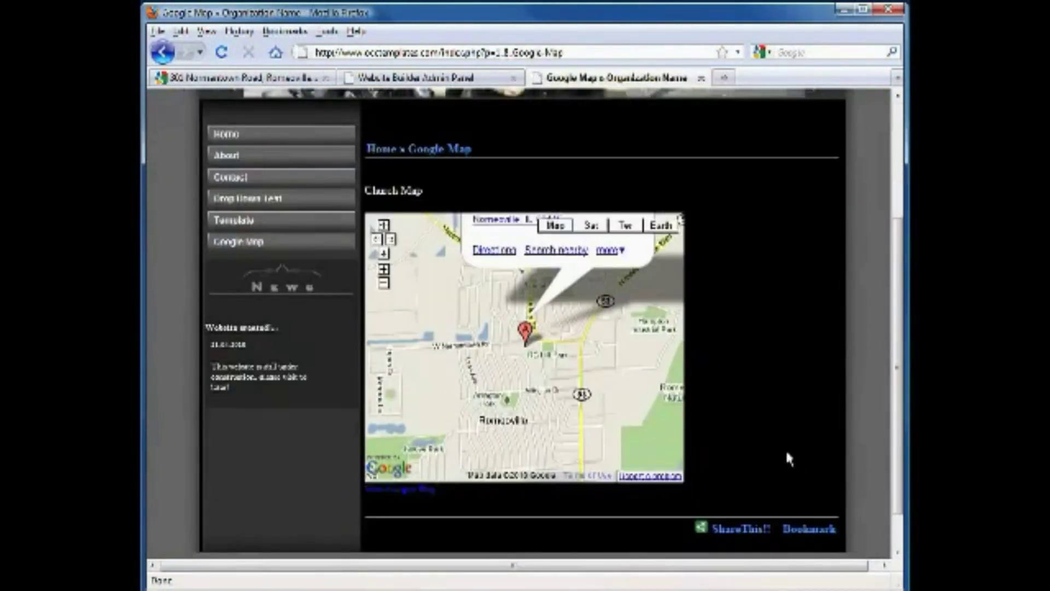